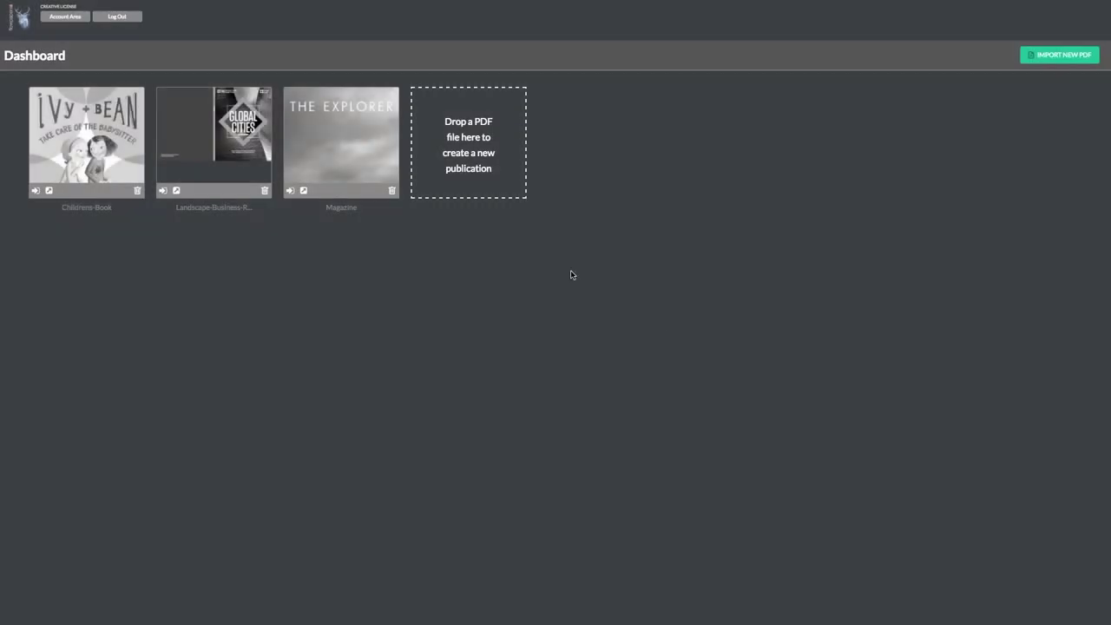
Import Magazine for Reflow.pdf and create it as a Social Media Story publication.
click(476, 171)
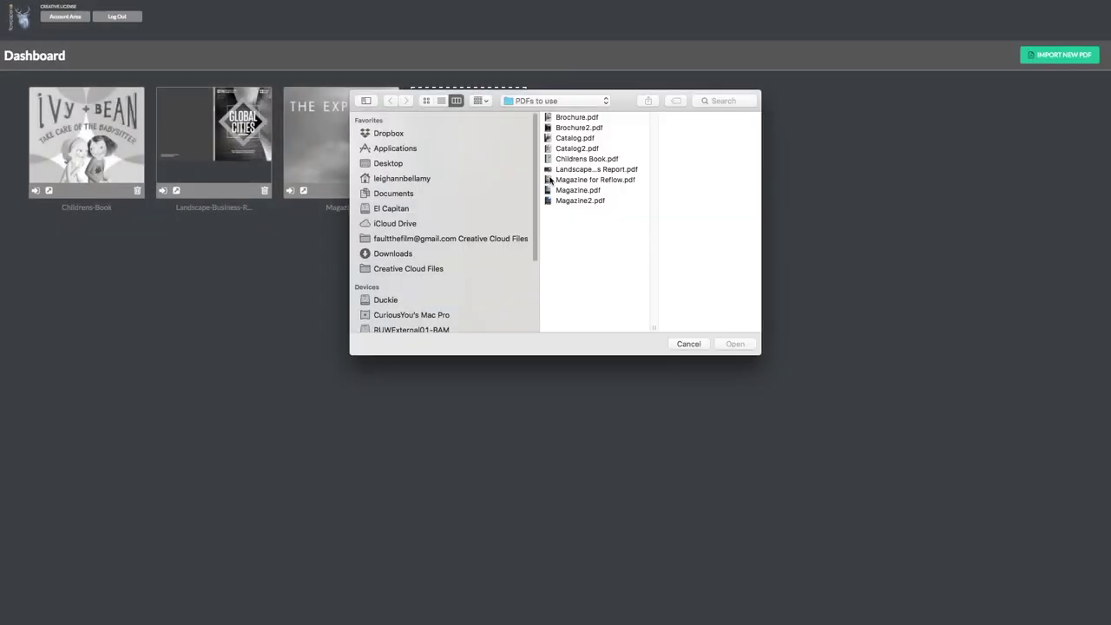
click(564, 179)
click(725, 346)
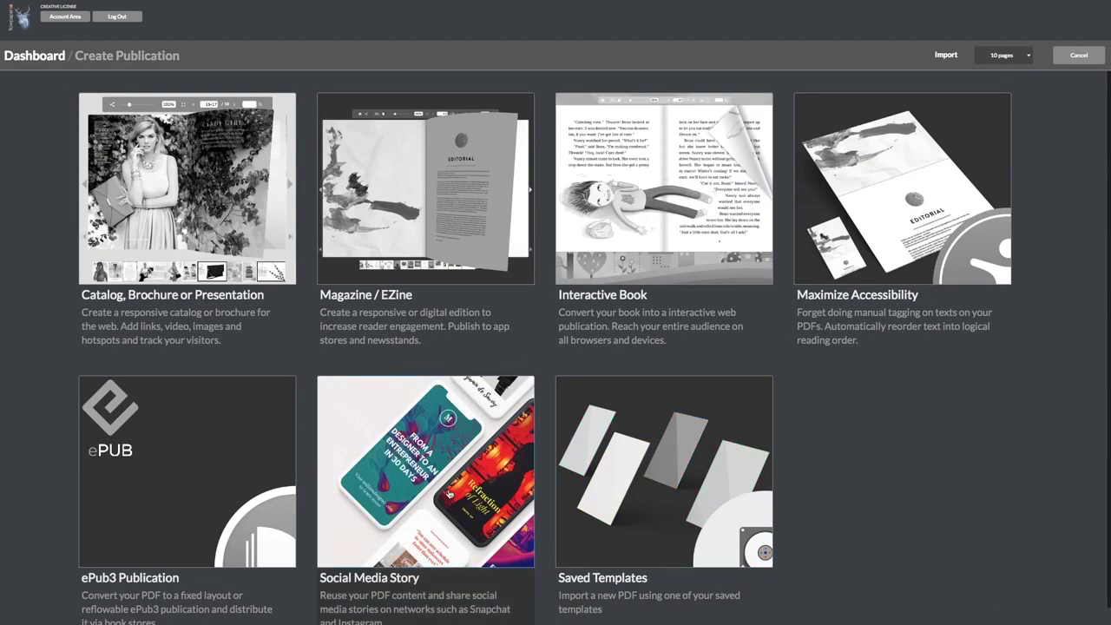
click(428, 581)
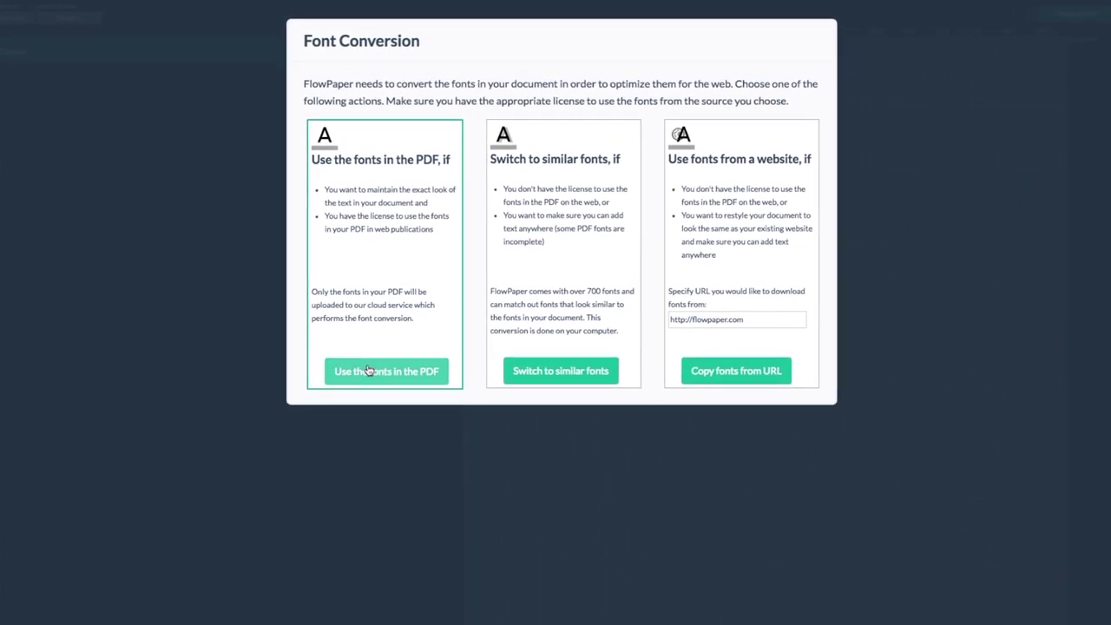
Choose 'Use the fonts in the PDF' to load the magazine into the reflow designer.
click(361, 377)
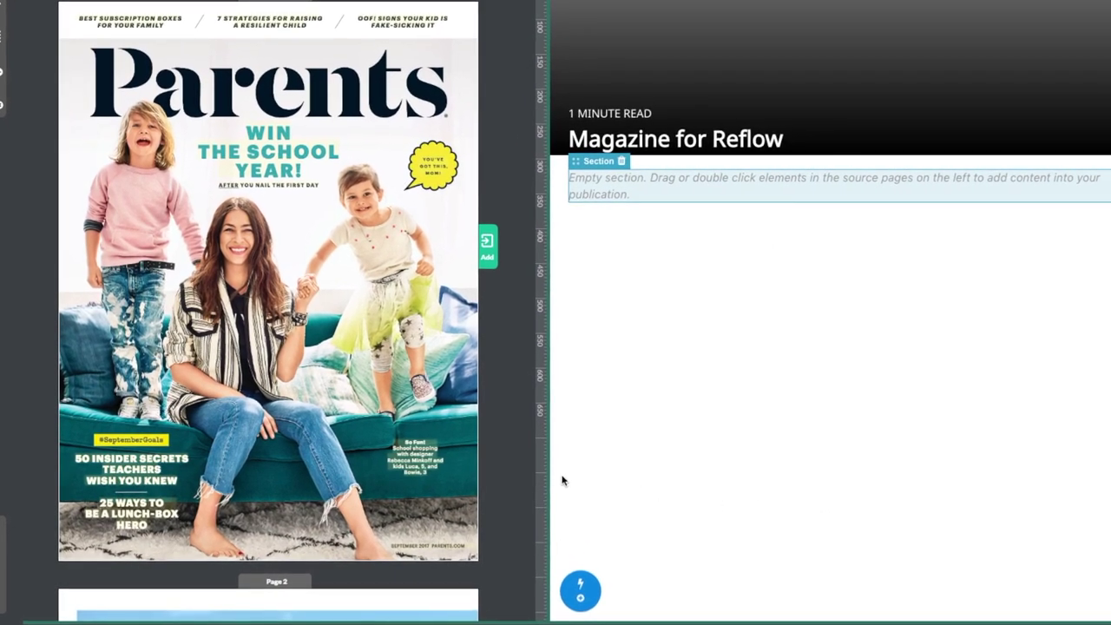
Scroll the source pages down to page 25 with the squash article.
drag(519, 21, 516, 419)
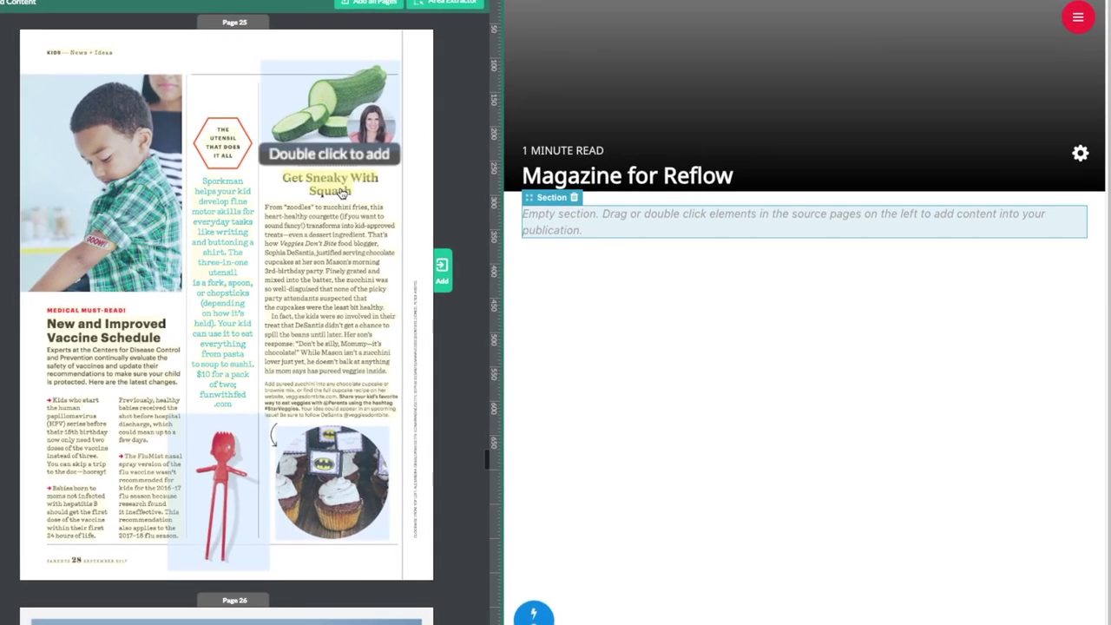
Add page 25's body paragraph, cupcake caption paragraph and cupcake photo to the story section.
double_click(343, 261)
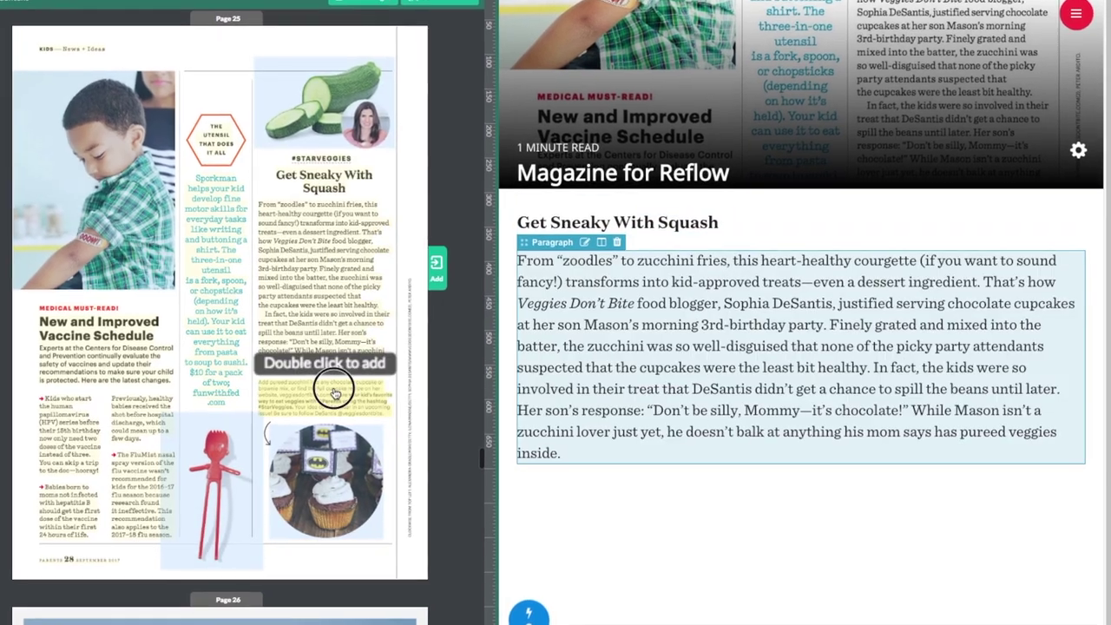
double_click(340, 395)
drag(321, 496, 684, 458)
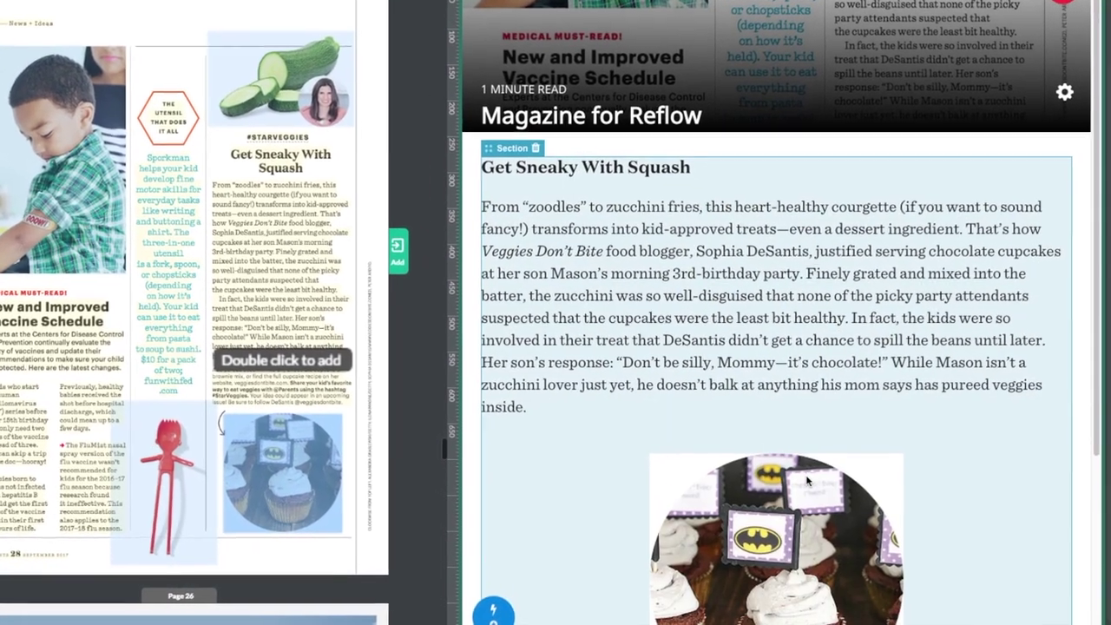
scroll(907, 478, down, 5)
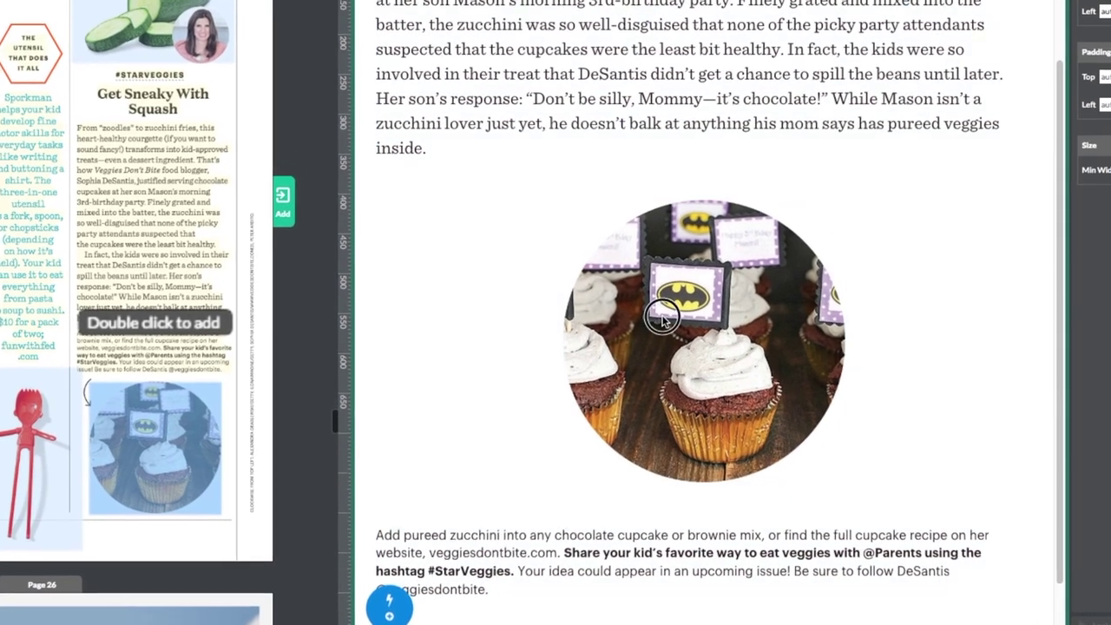
Drag the cupcake Image block down beneath its caption paragraph.
click(658, 367)
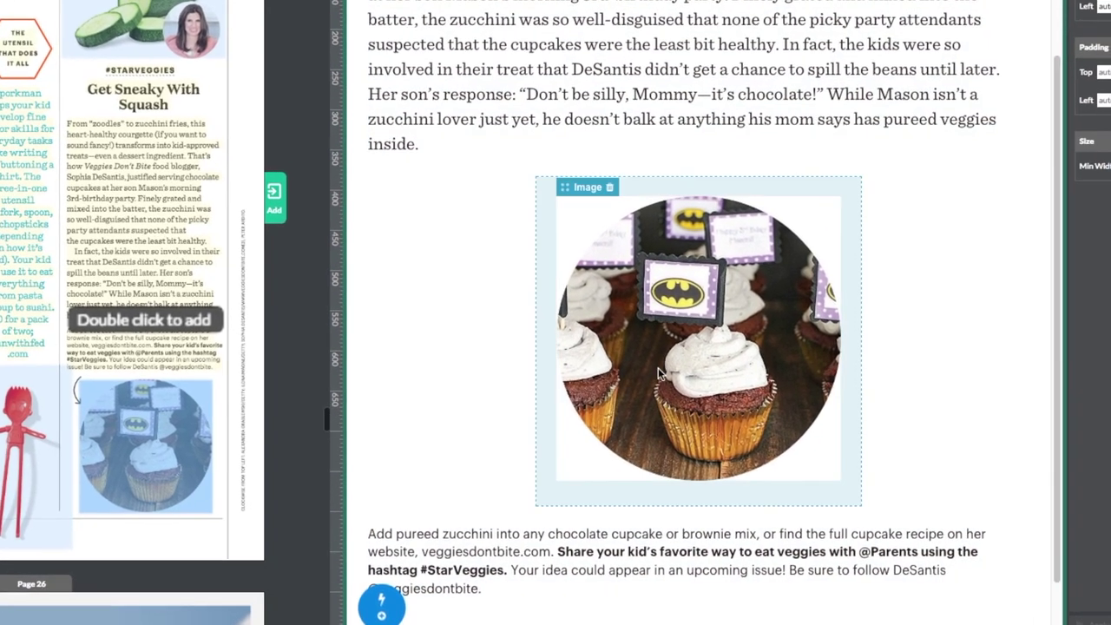
click(558, 183)
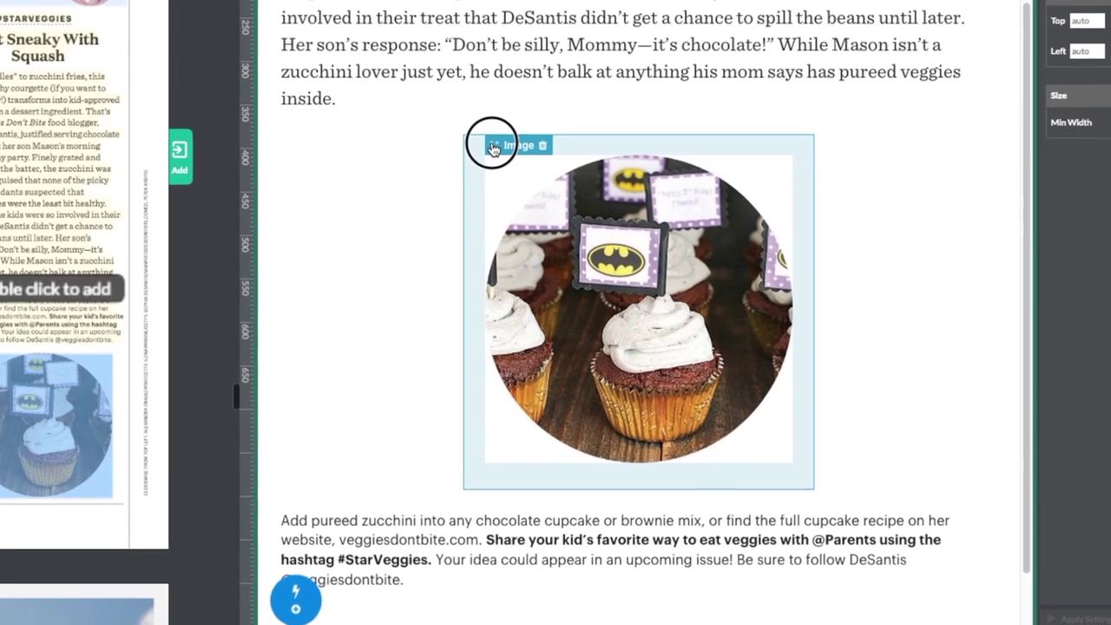
drag(506, 157, 452, 582)
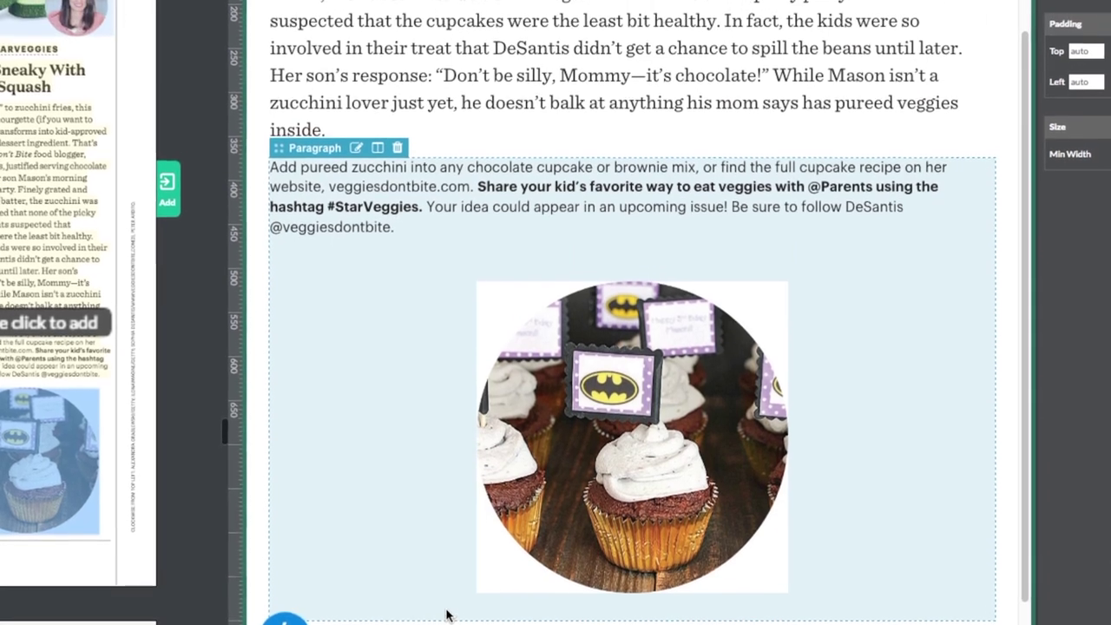
Set the story's cover photo to the zucchini background image from file.
scroll(958, 398, up, 4)
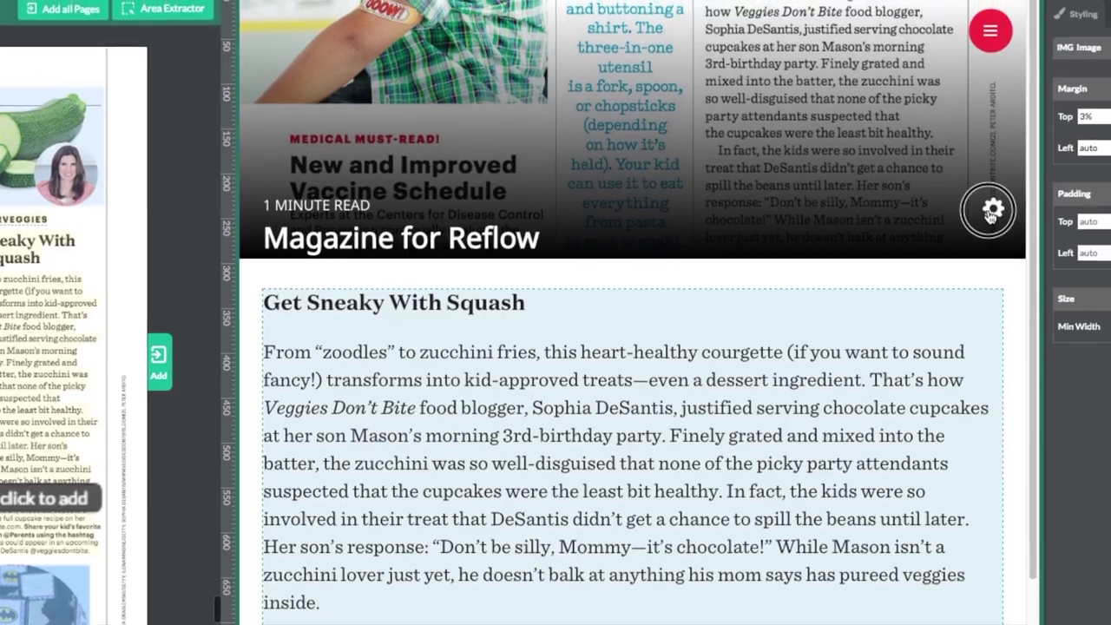
click(991, 155)
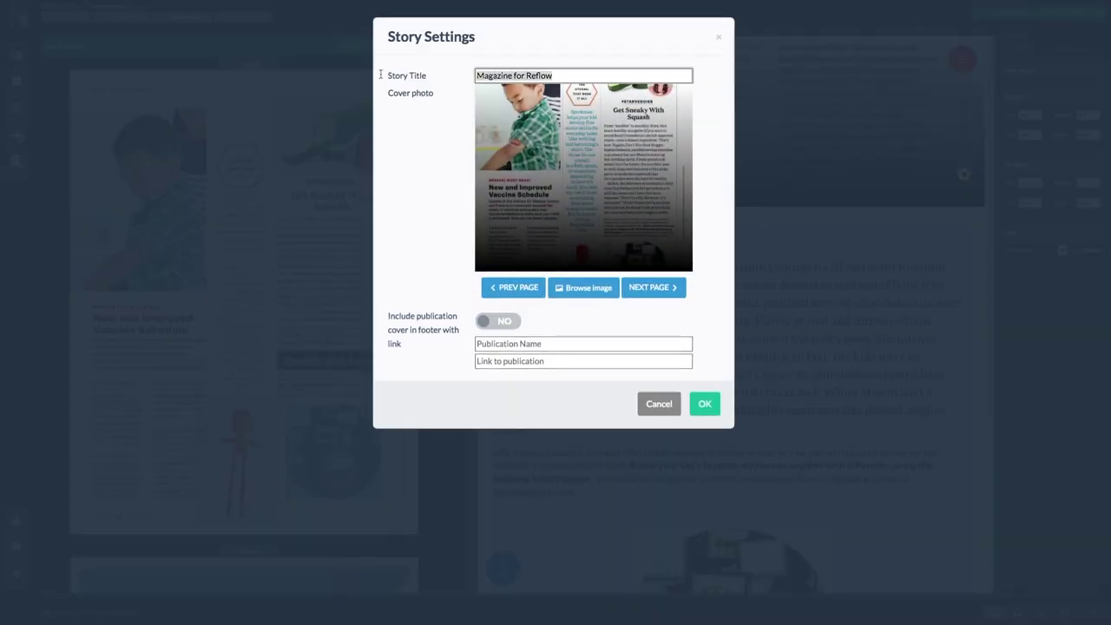
click(518, 291)
click(649, 292)
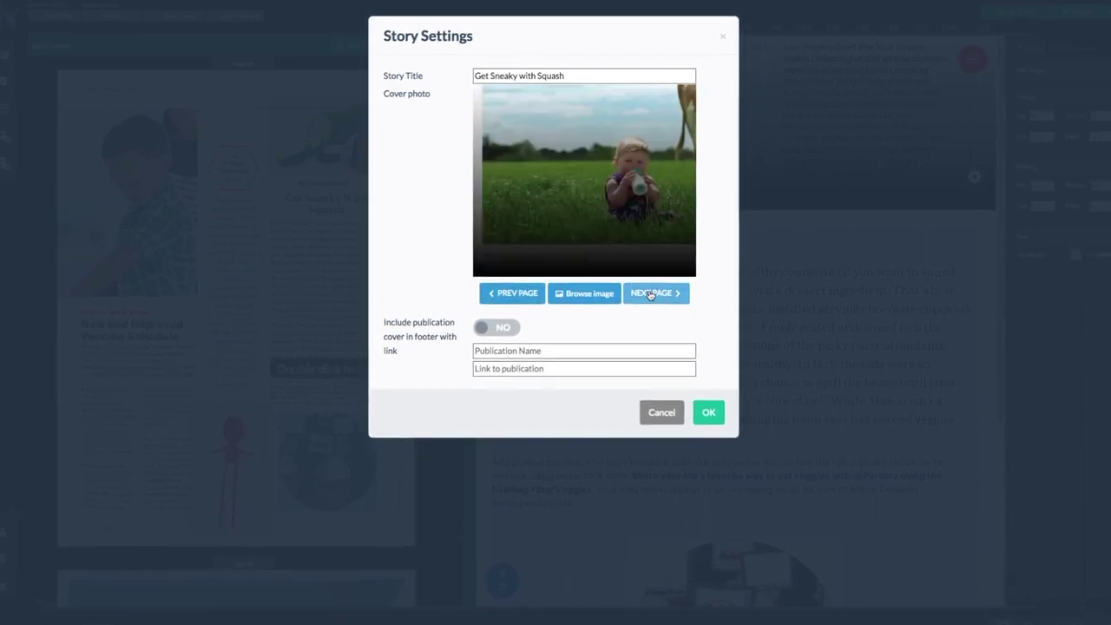
click(650, 295)
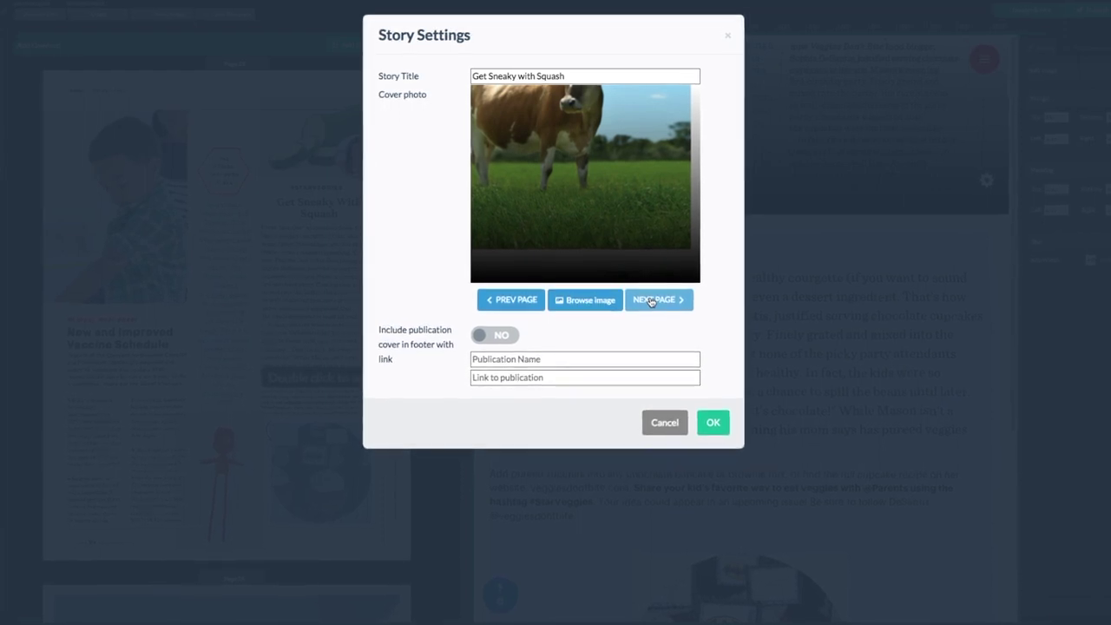
click(605, 302)
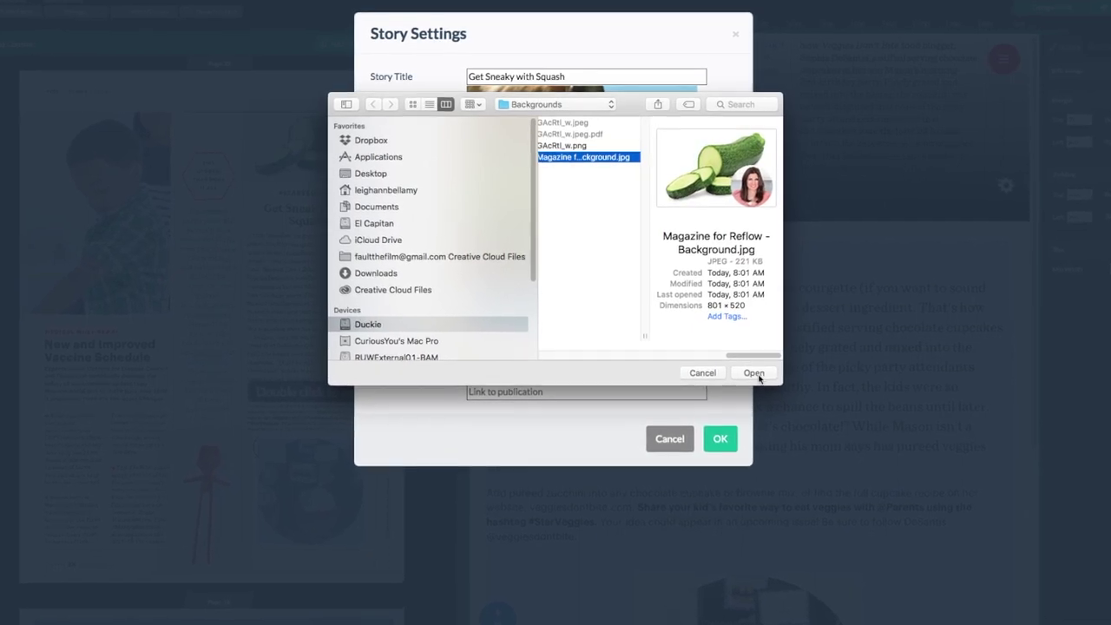
click(757, 375)
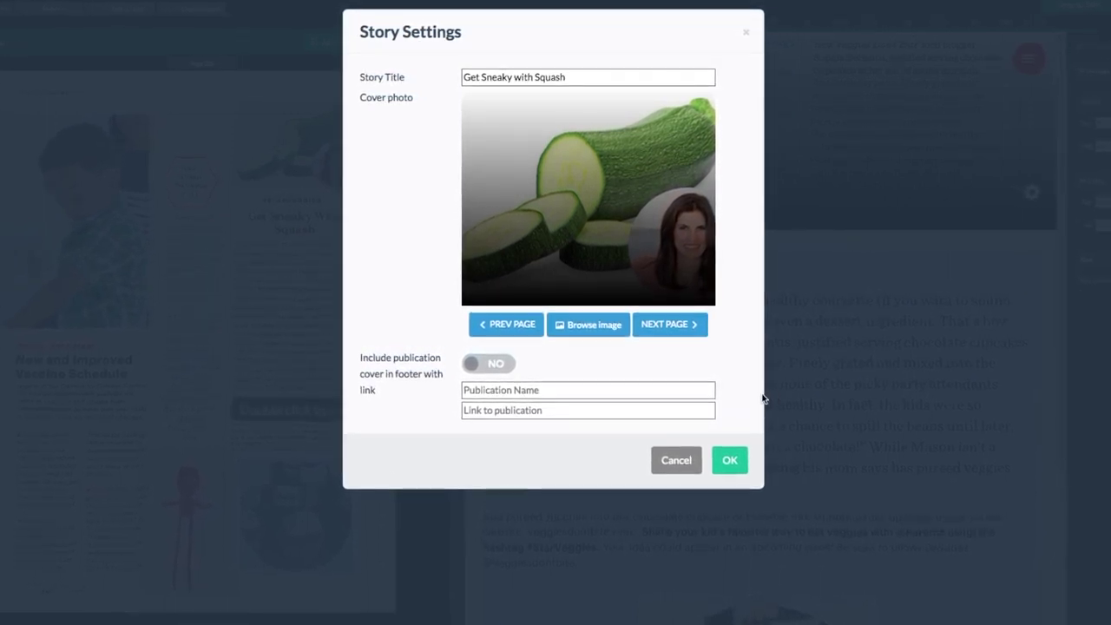
Enable the footer publication cover and name it 'Parents Magazine'.
click(474, 365)
click(486, 392)
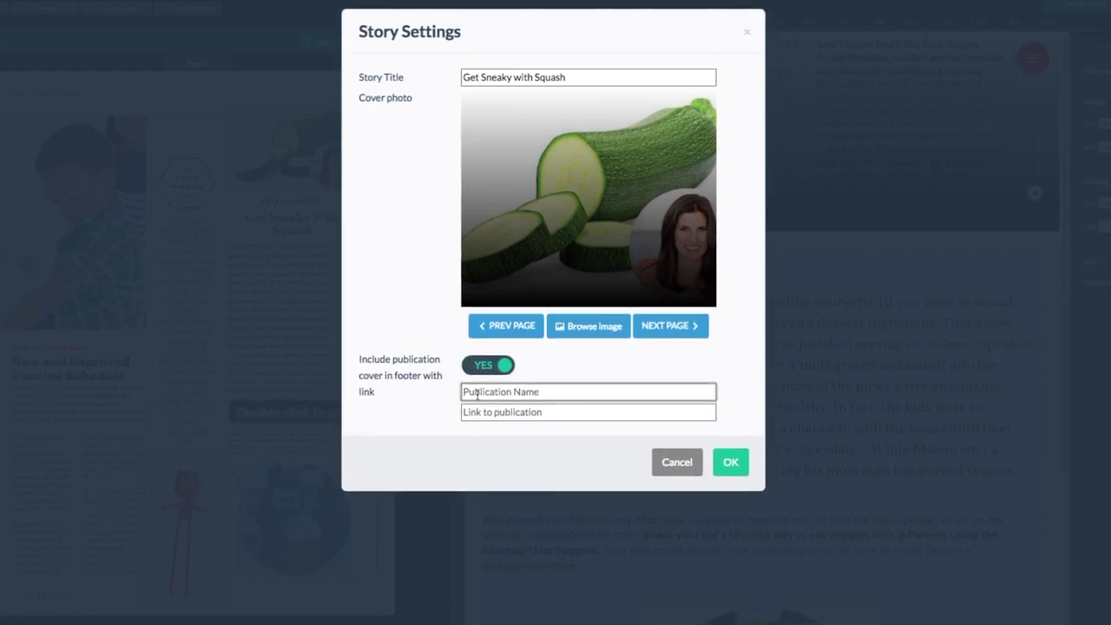
text(Parents Magazine)
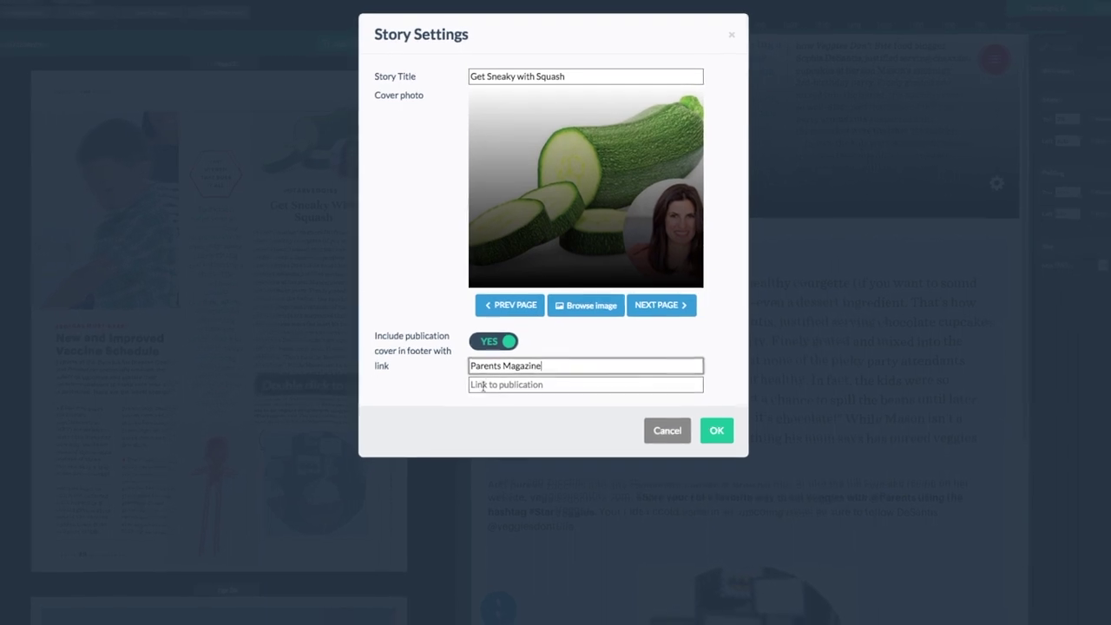
key(super+Tab)
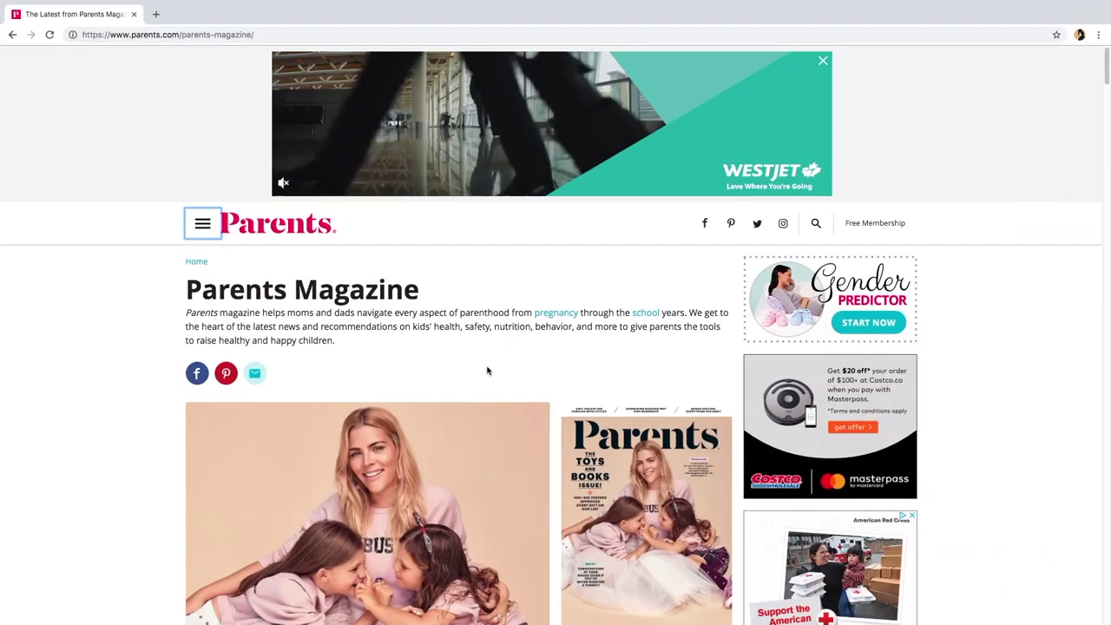
Copy the Parents Magazine page address from Chrome for the footer link.
click(226, 34)
key(super+c)
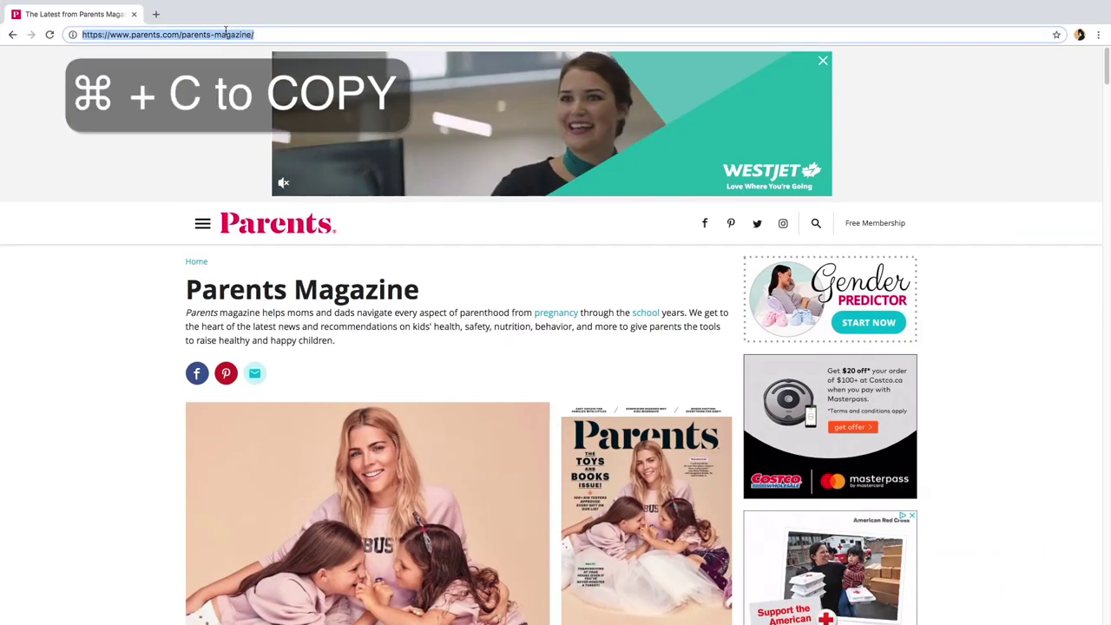
key(super+Tab)
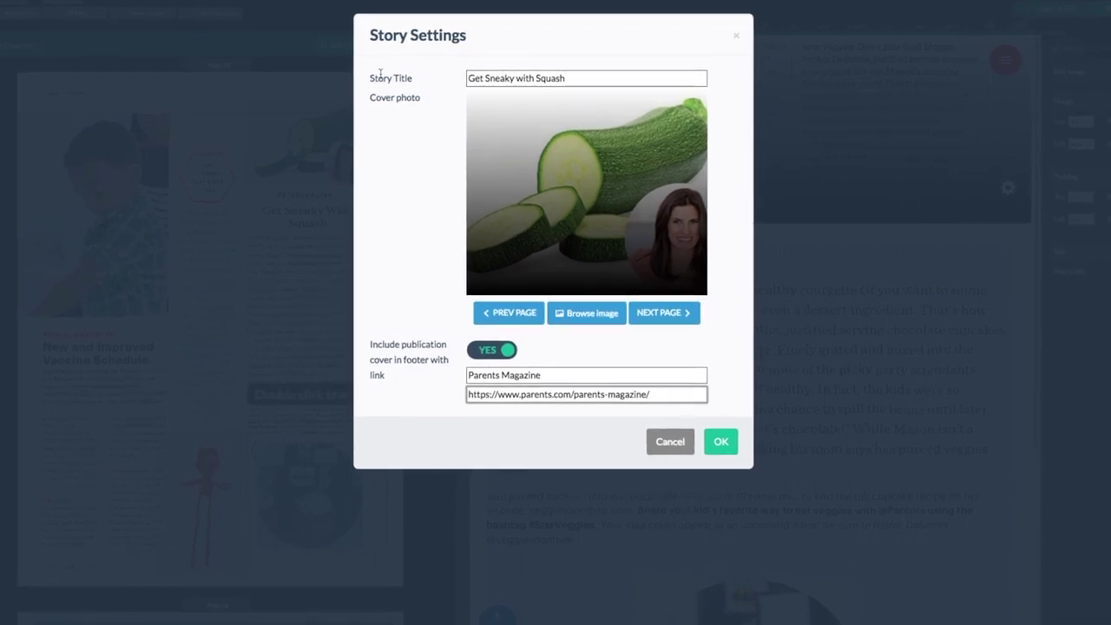
Confirm the Story Settings to show the zucchini 'Get Sneaky with Squash' cover.
click(731, 465)
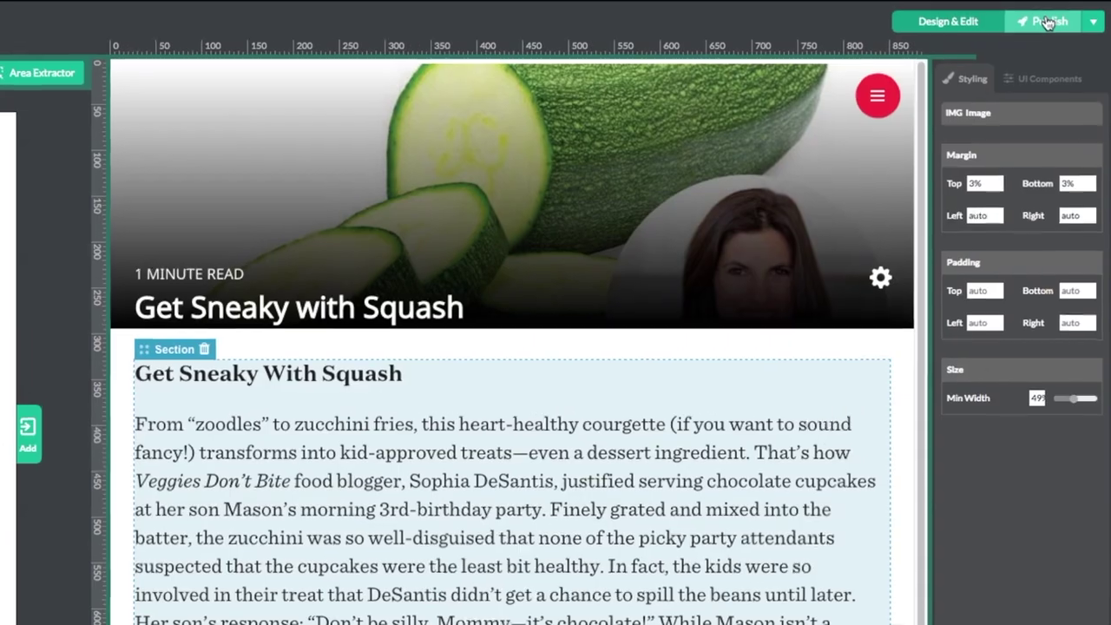
Publish the story to Cloud Hosted from the Publish dropdown.
click(1048, 21)
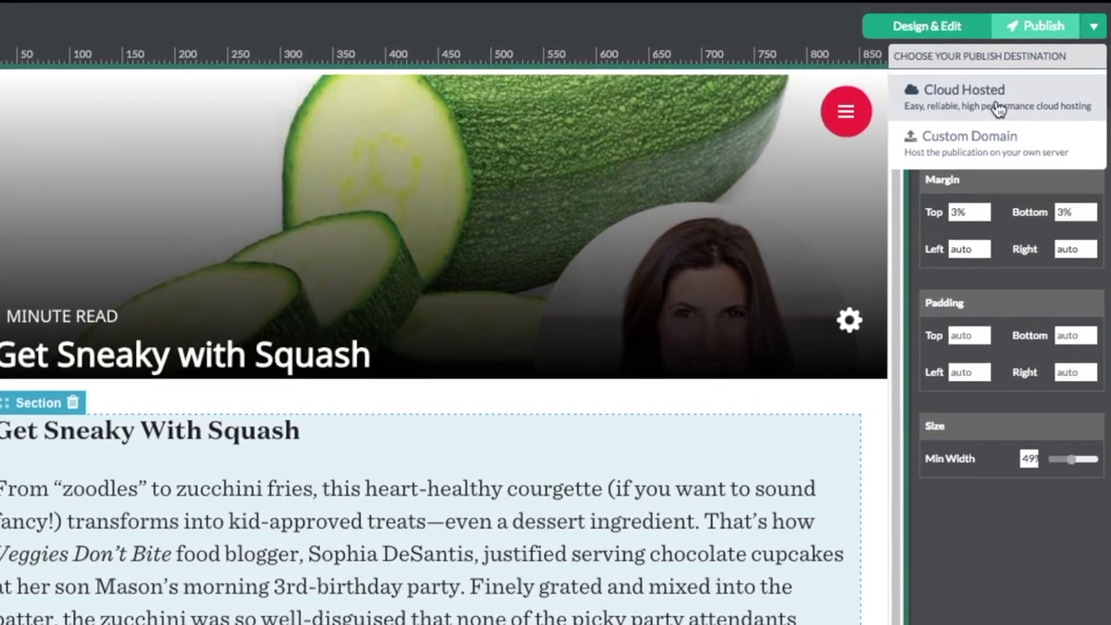
click(998, 106)
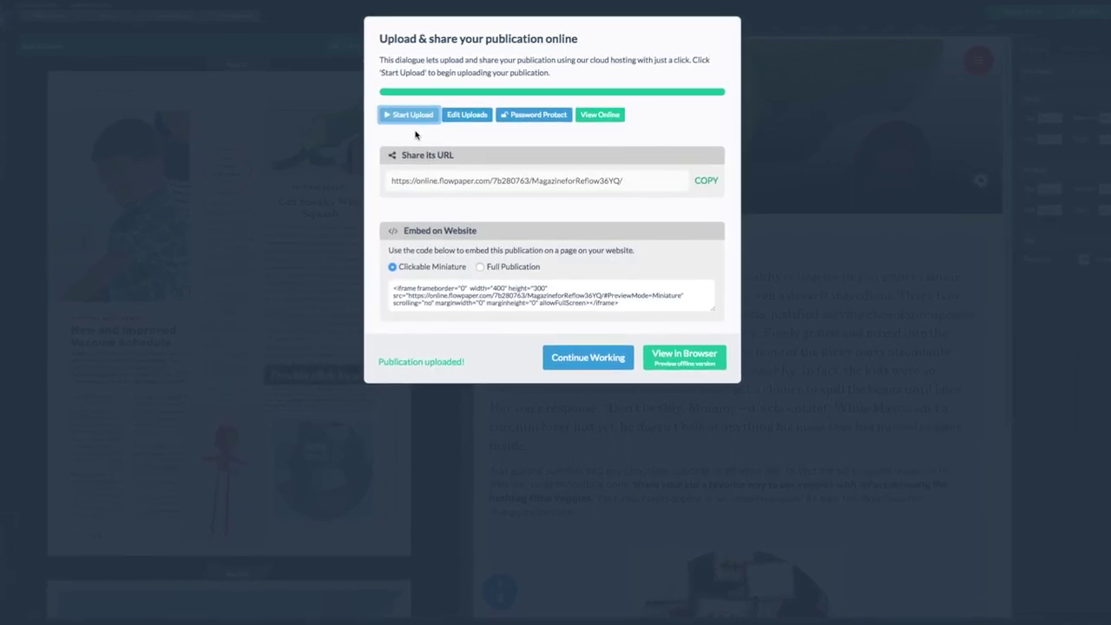
View the published Get Sneaky with Squash story online in Chrome, then return to FlowPaper.
click(596, 117)
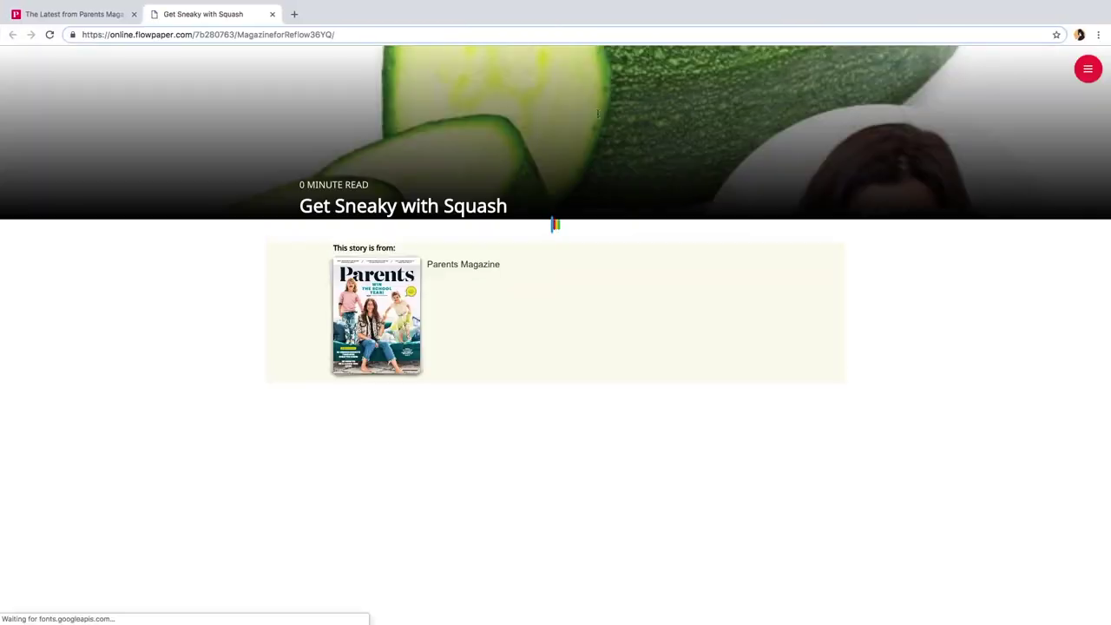
scroll(592, 184, down, 5)
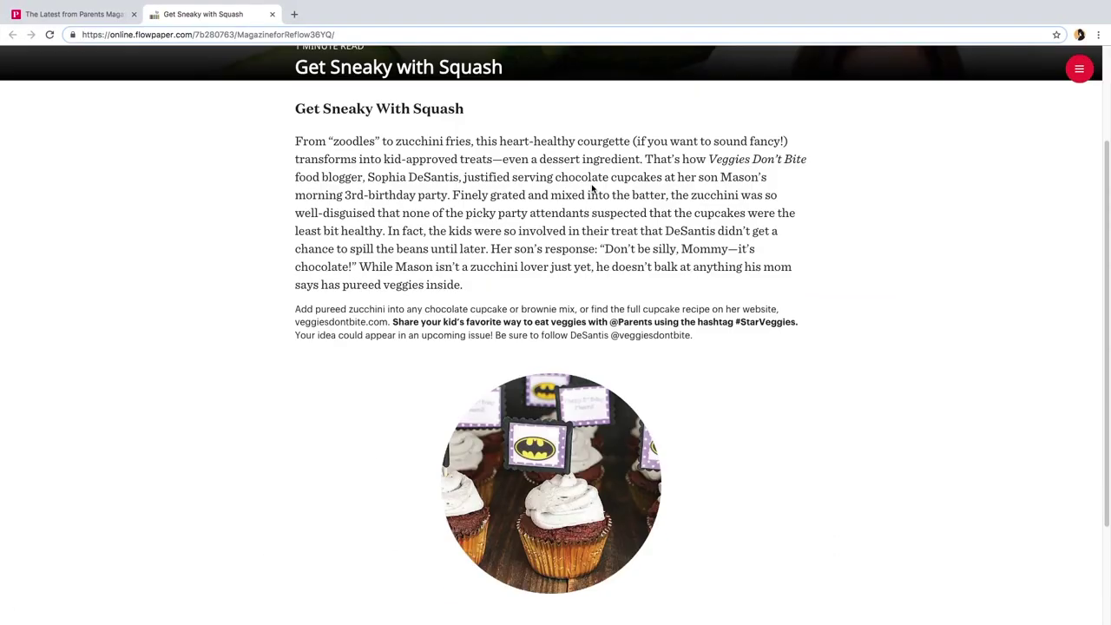
scroll(592, 198, up, 6)
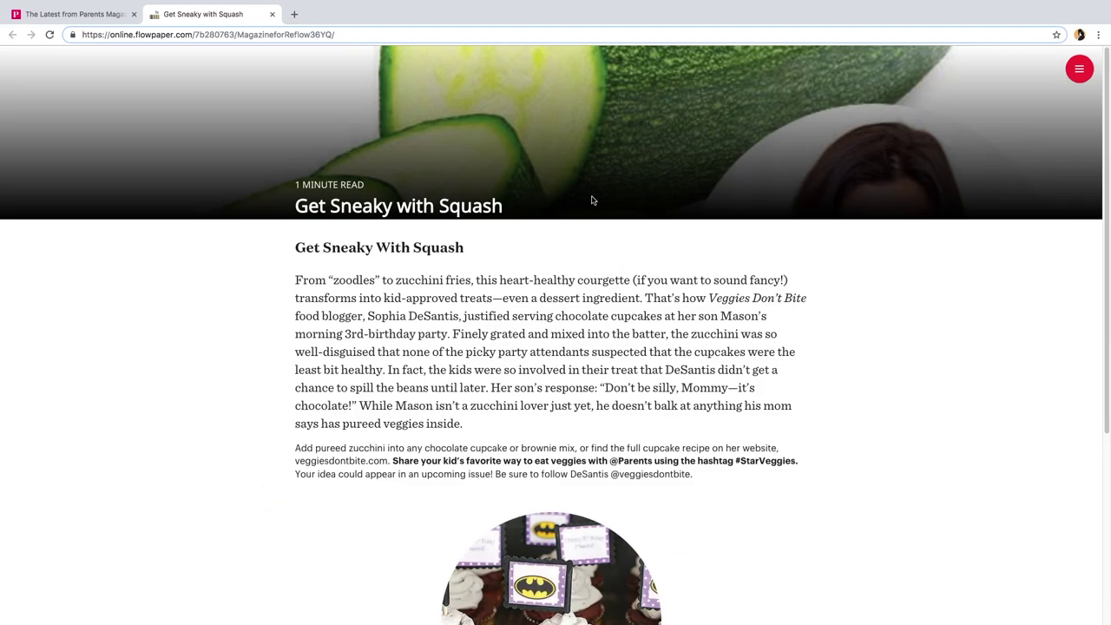
key(super+Tab)
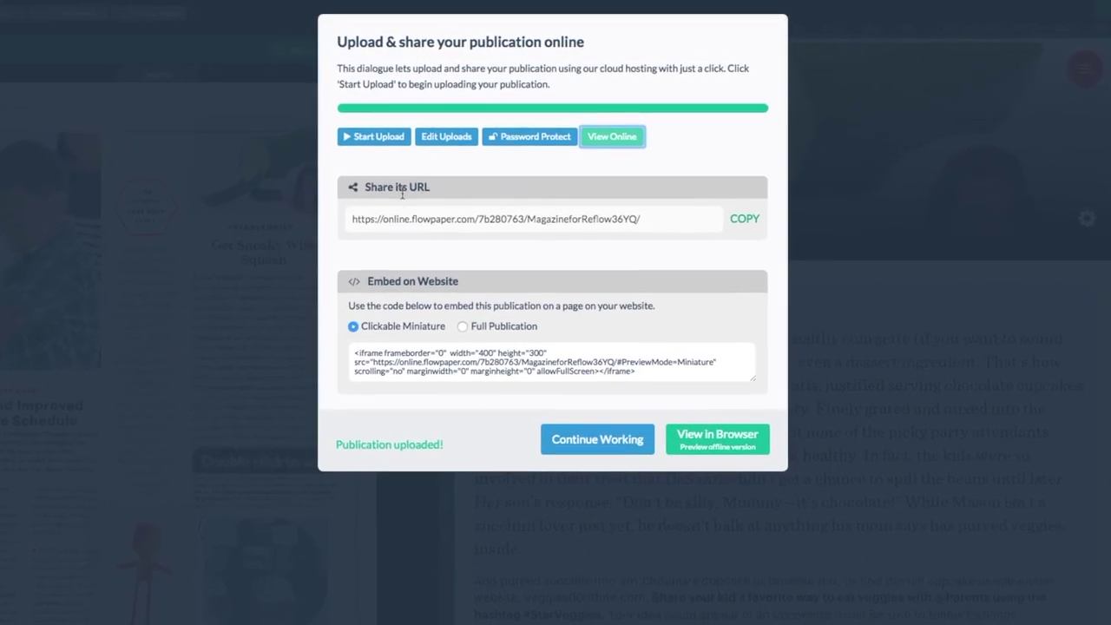
Copy the published story's share URL from the Upload & share dialog.
click(738, 225)
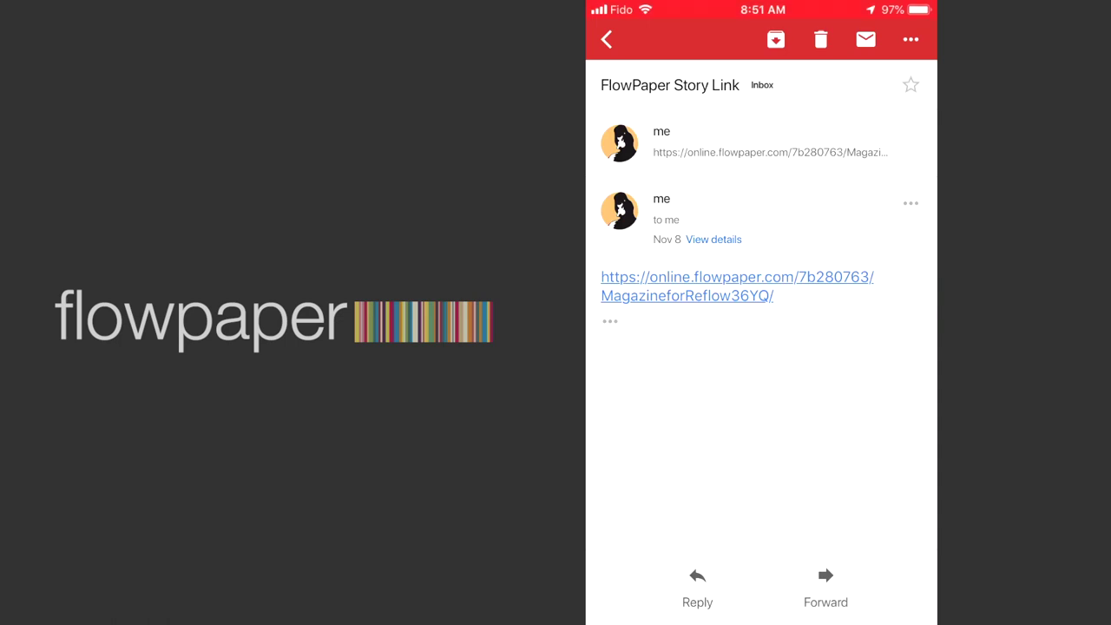
Copy the FlowPaper story link from the 'FlowPaper Story Link' email body.
click(737, 278)
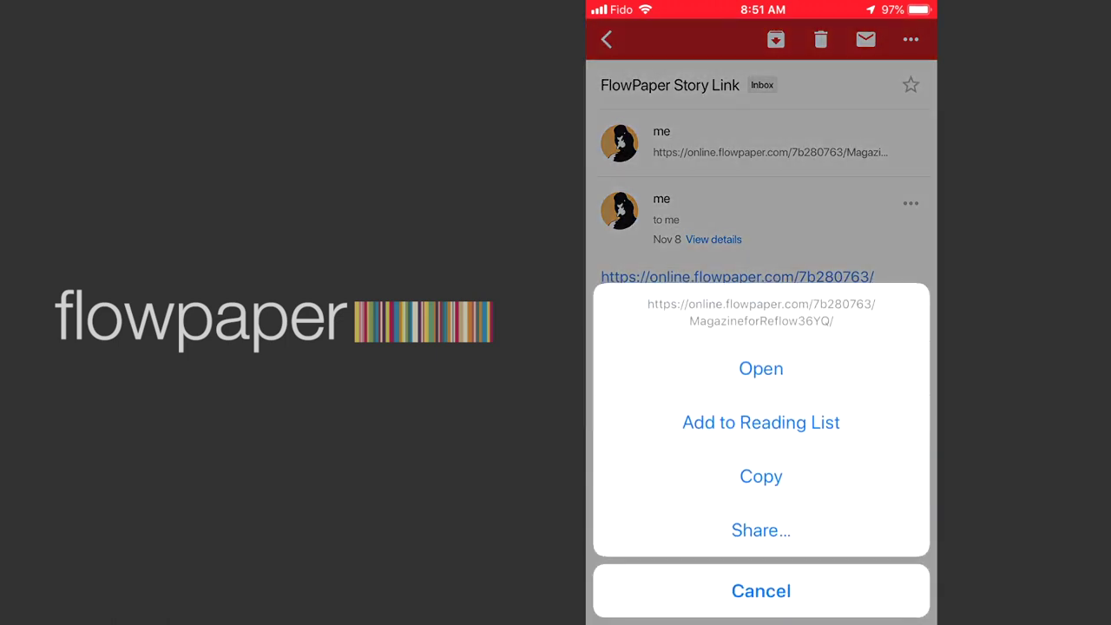
click(761, 590)
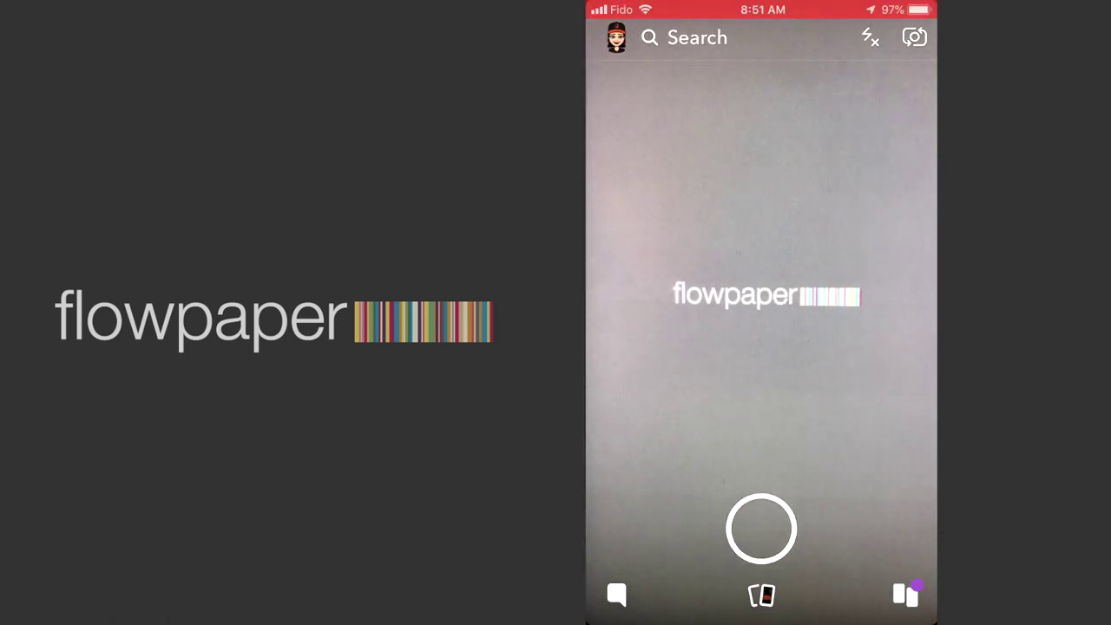
Take a snap and paste the copied story URL into its link attachment.
click(761, 528)
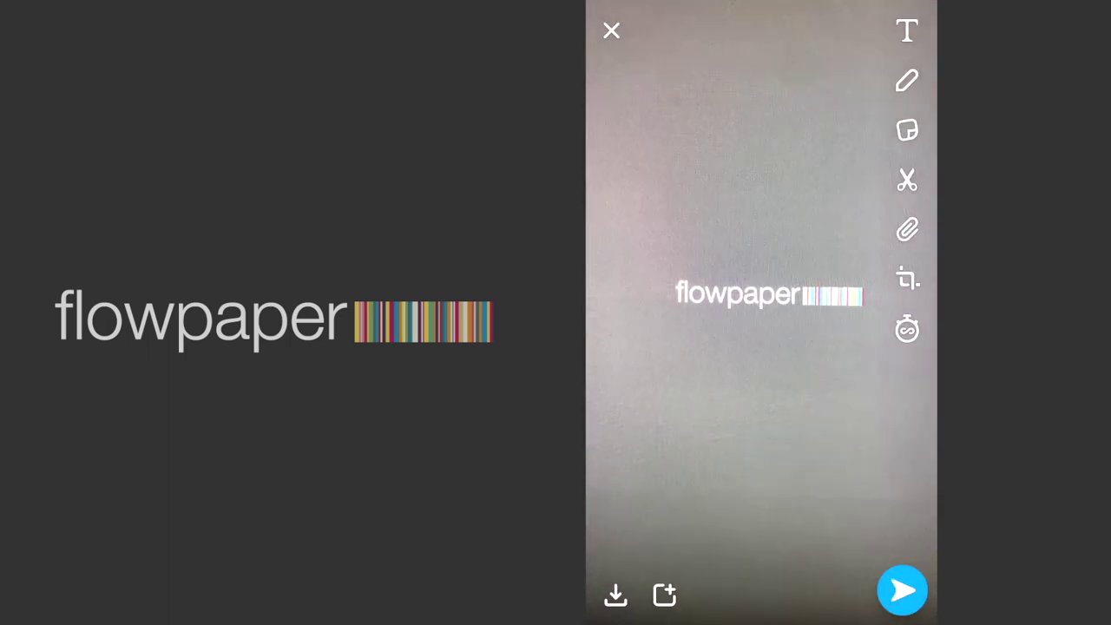
click(907, 229)
click(653, 25)
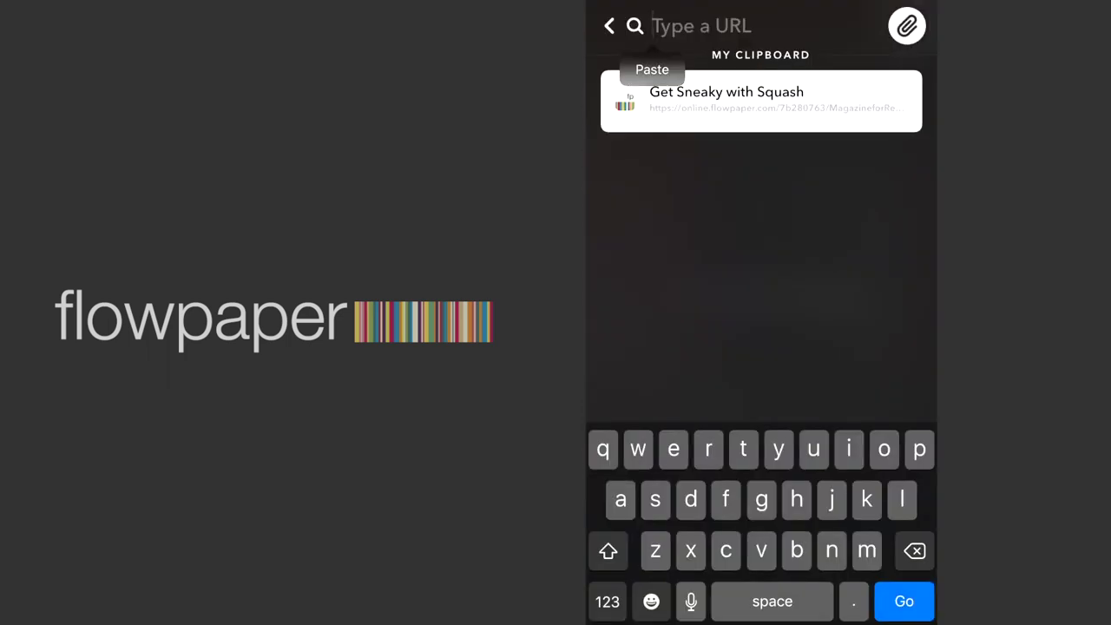
click(650, 70)
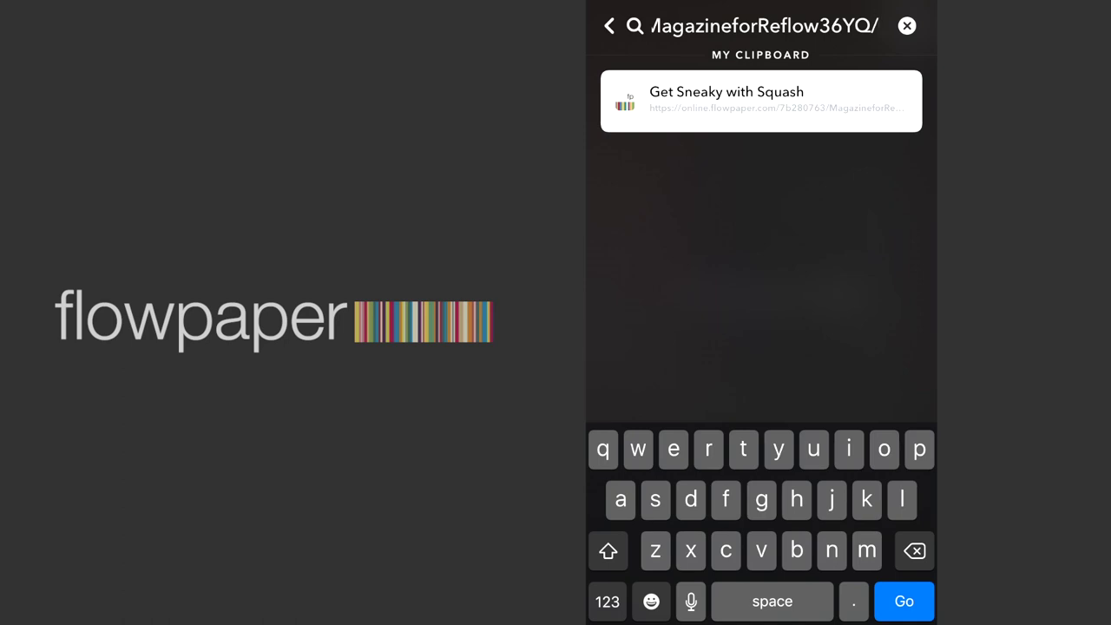
click(903, 600)
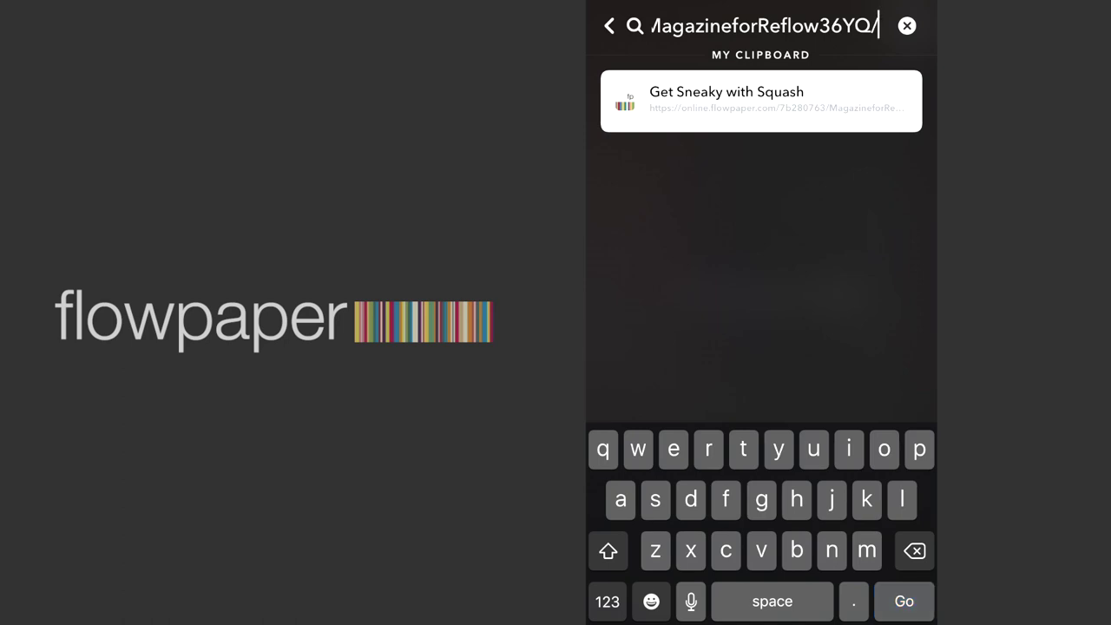
Attach the loaded Get Sneaky with Squash story page to the snap, then return to FlowPaper.
scroll(761, 338, down, 10)
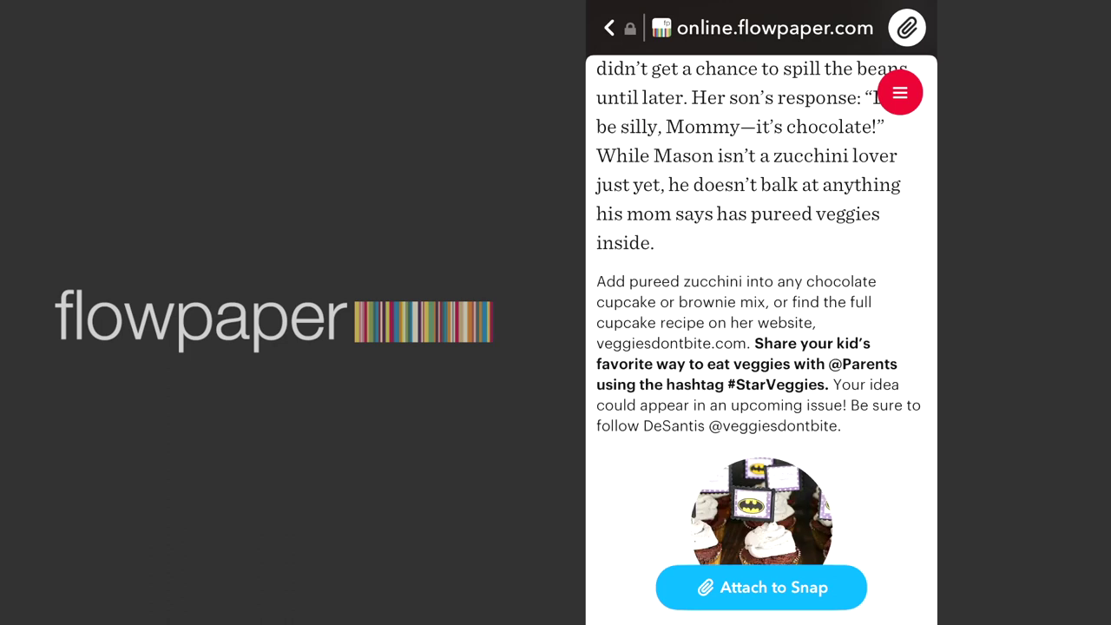
click(761, 588)
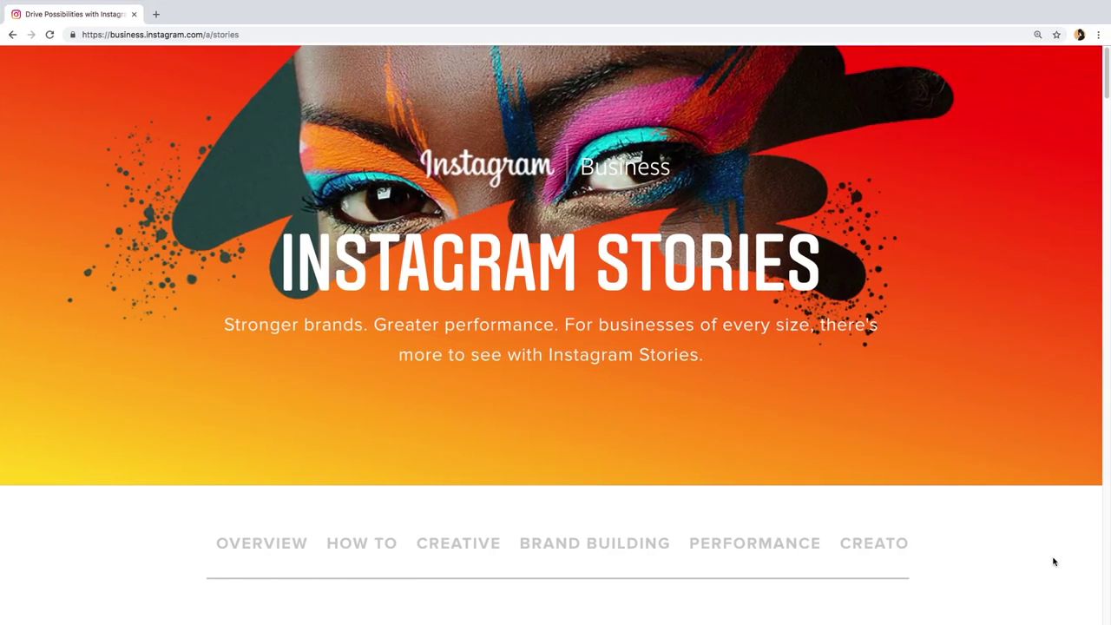
key(super+Tab)
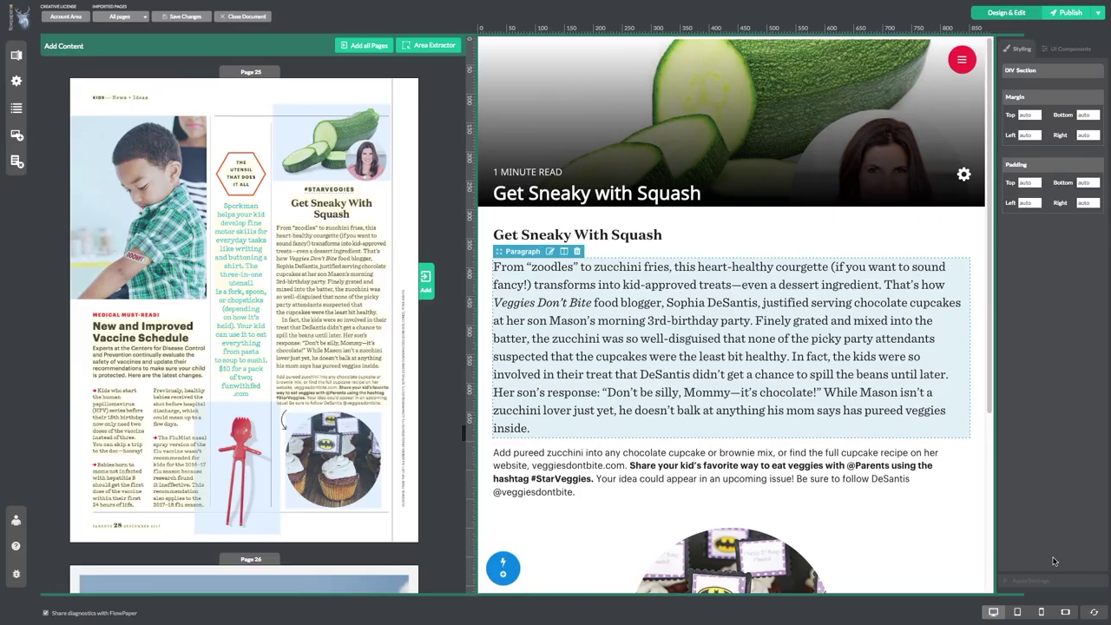
Go back to the FlowPaper dashboard via the top-left logo.
click(20, 18)
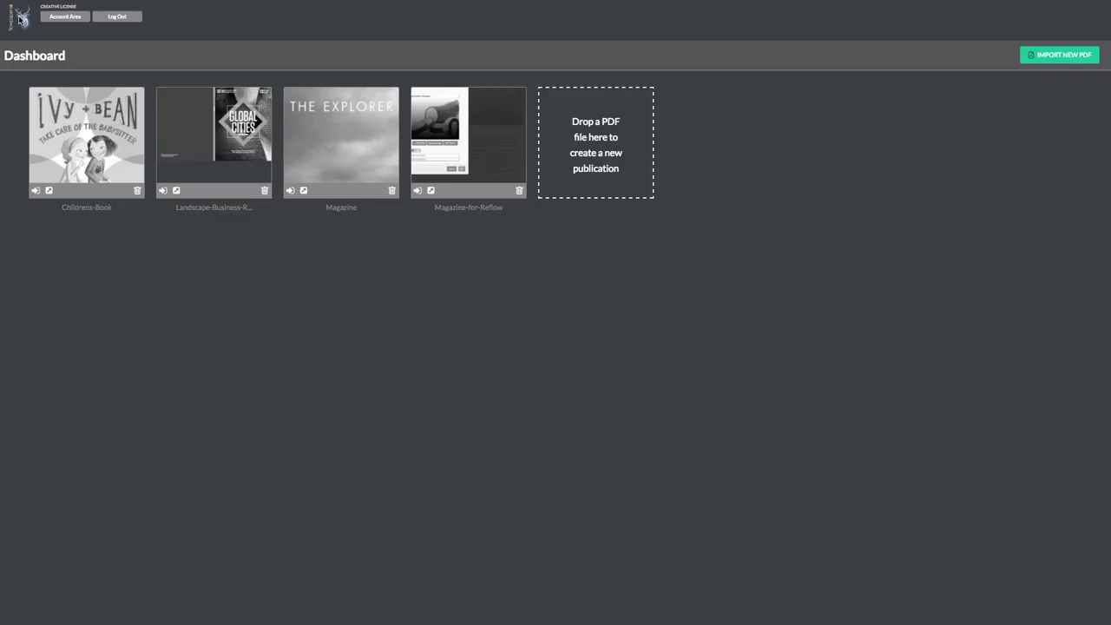